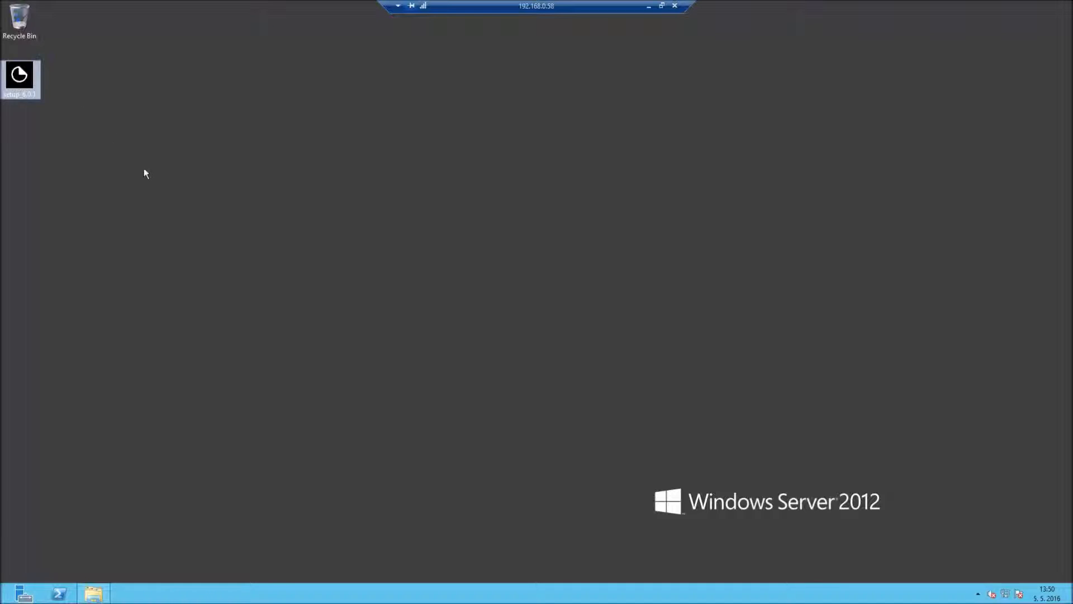
# Move the setup_6.0.1 installer to the middle of the desktop and run it
pyautogui.moveTo(23, 81); pyautogui.dragTo(227, 204)
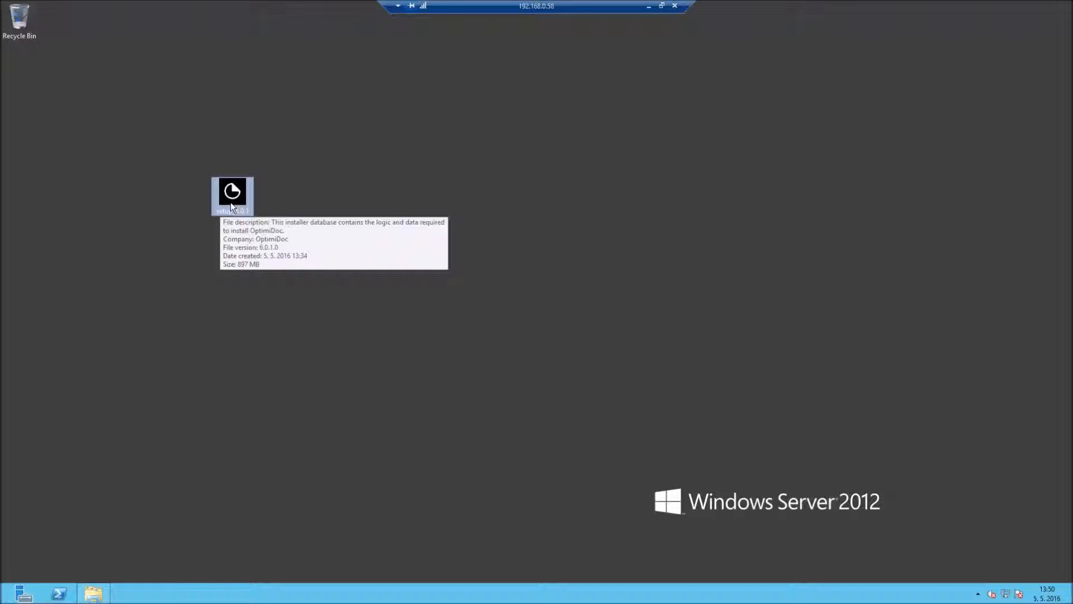
pyautogui.doubleClick(232, 196)
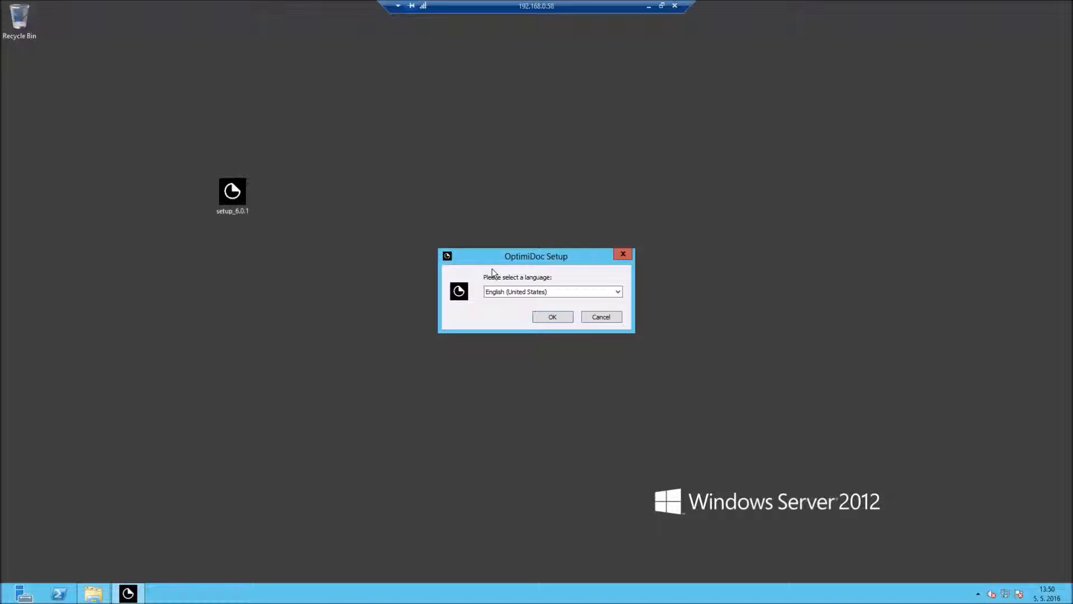
# Keep English (United States) as the setup language and pick the Advanced installation type
pyautogui.click(538, 317)
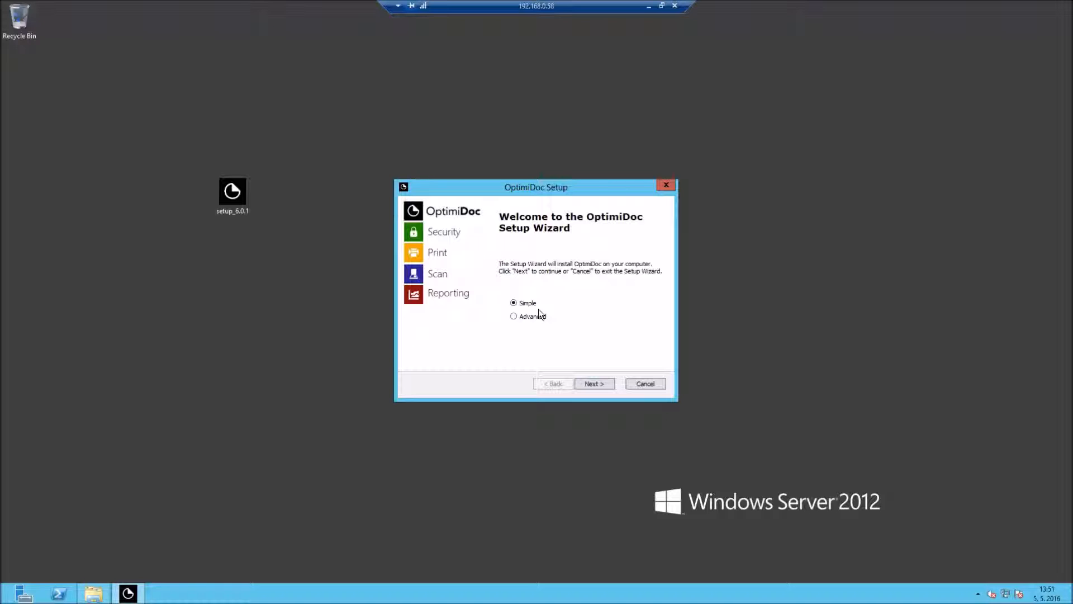
pyautogui.click(513, 316)
# Choose Single Server rather than Cluster Node, keep HTTP/WebDav, and continue to database settings
pyautogui.click(586, 385)
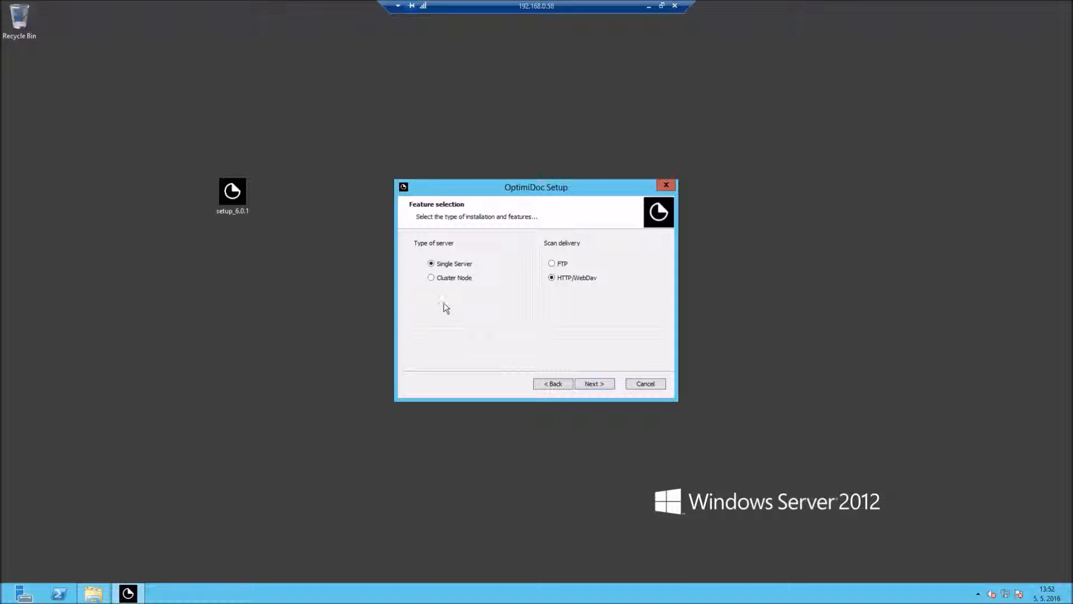
pyautogui.click(430, 280)
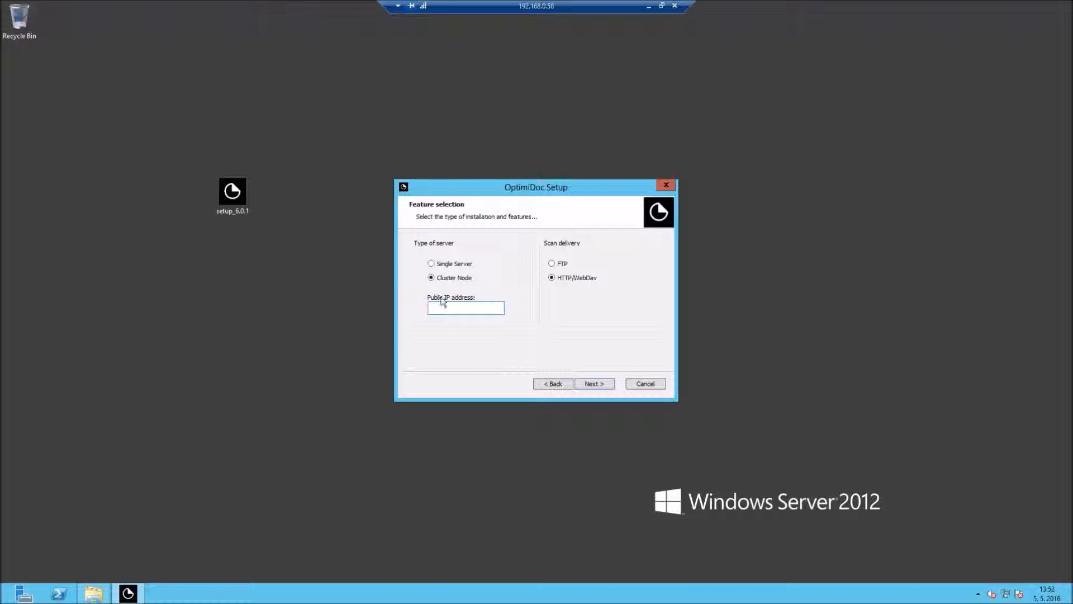
pyautogui.click(434, 266)
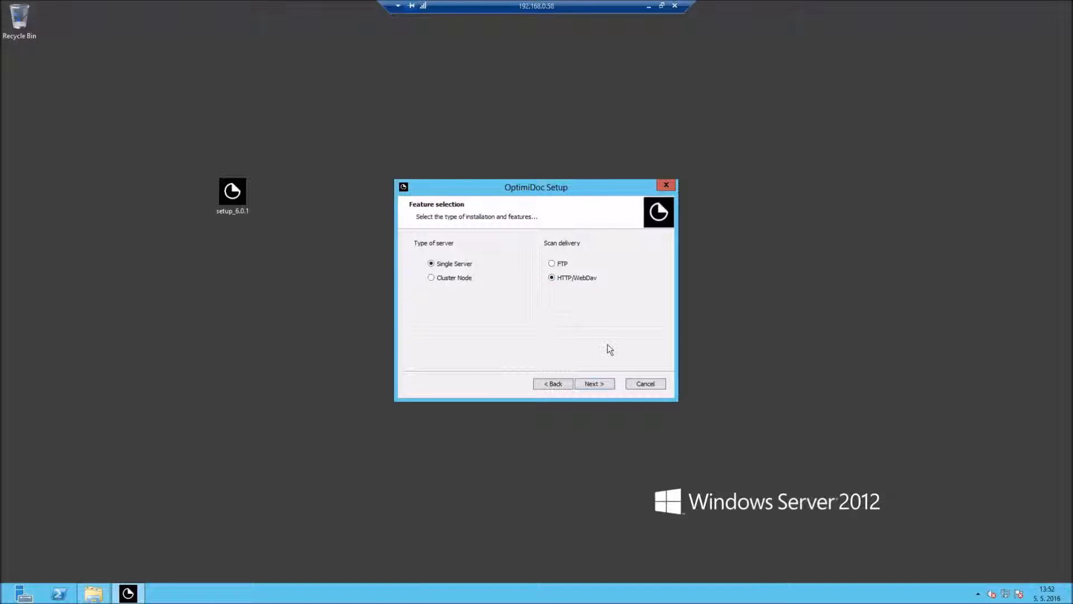
pyautogui.click(593, 386)
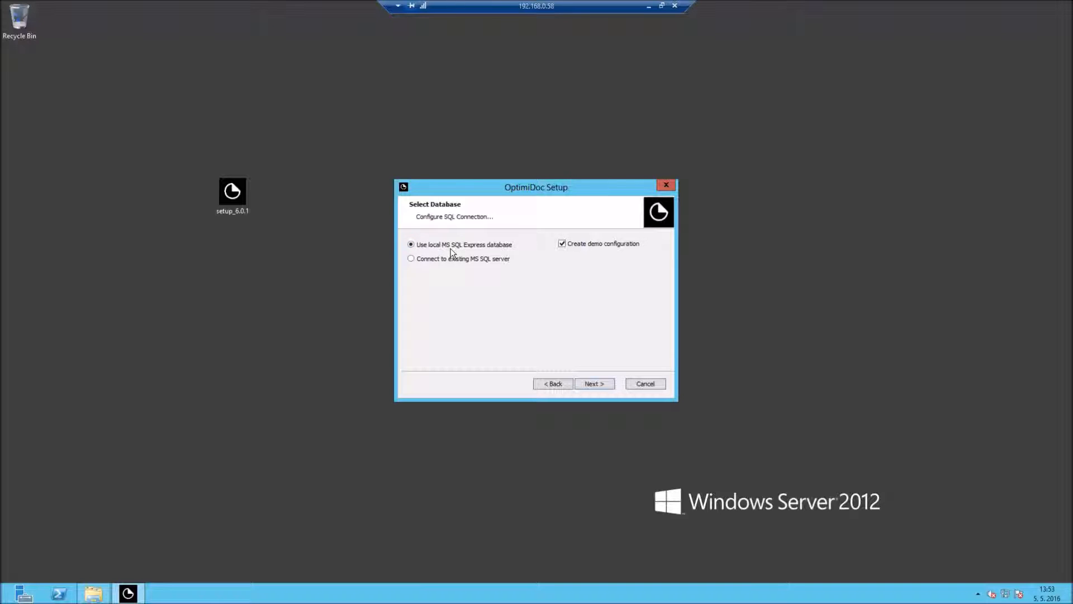
# Use the local MS SQL Express database instead of an existing MS SQL server, then continue
pyautogui.click(427, 260)
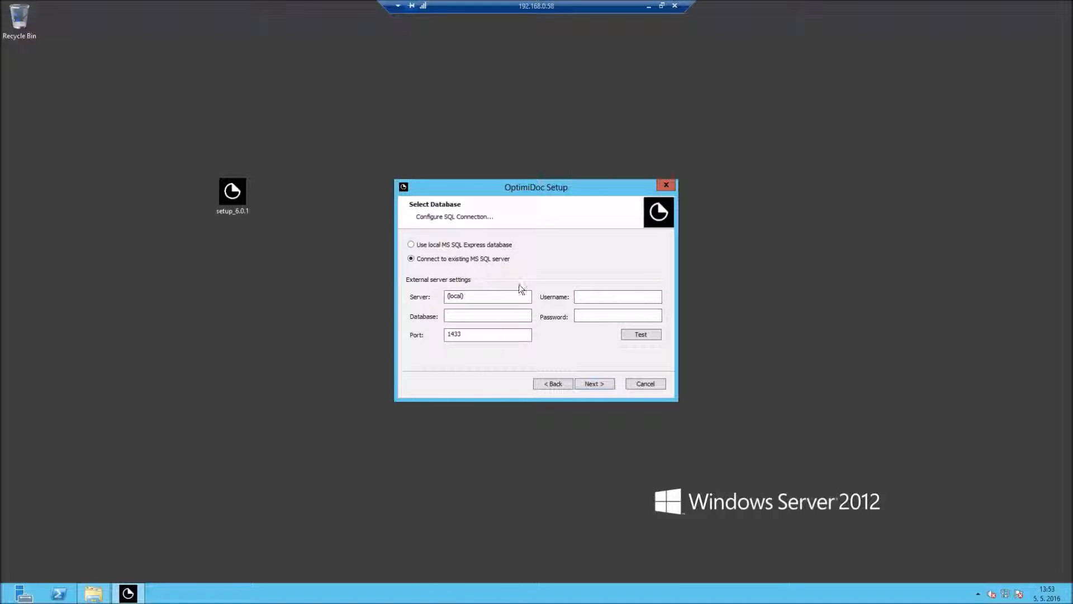
pyautogui.click(425, 245)
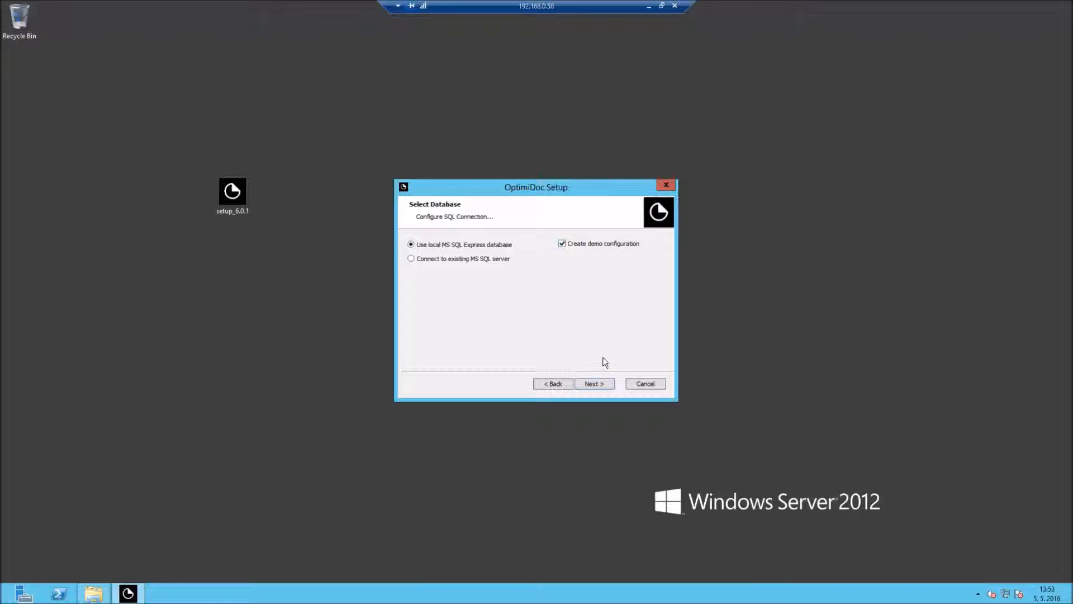
pyautogui.click(603, 385)
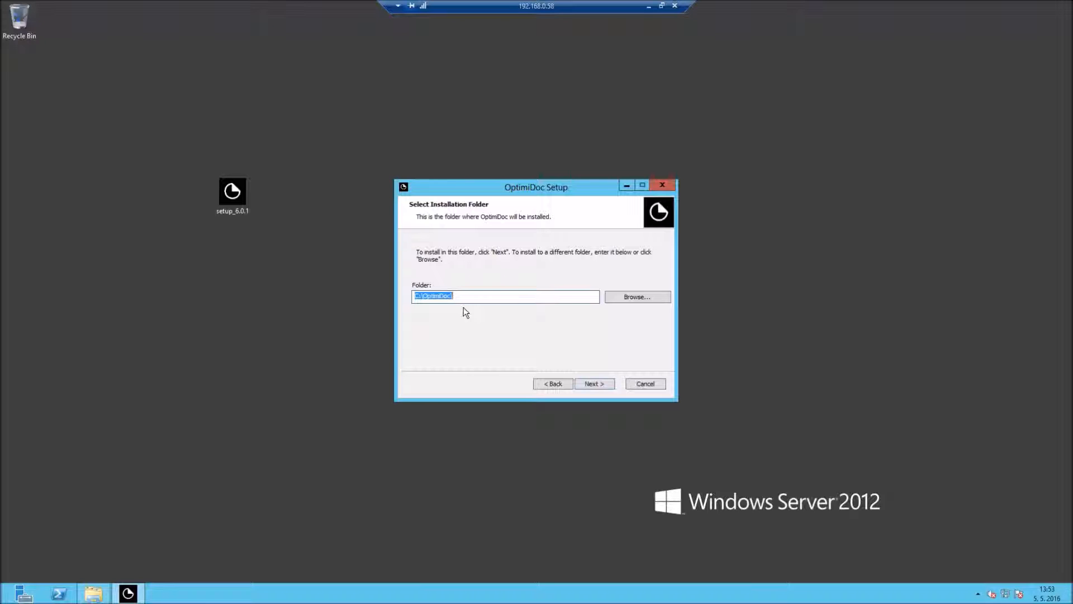
# Accept C:\OptimiDoc\ as the install folder and run the installation to completion
pyautogui.click(602, 385)
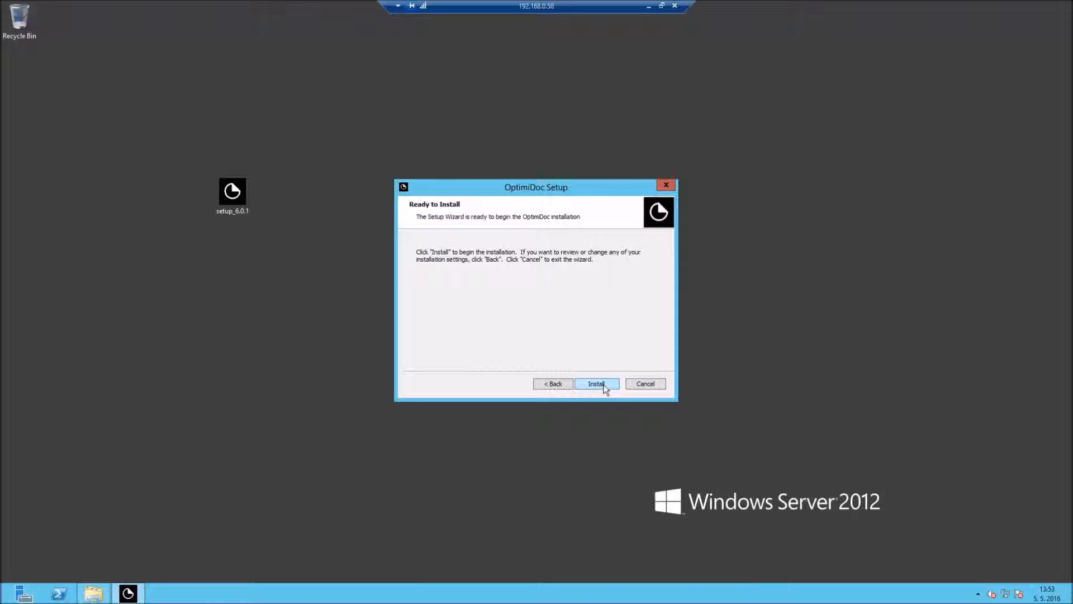
pyautogui.click(606, 385)
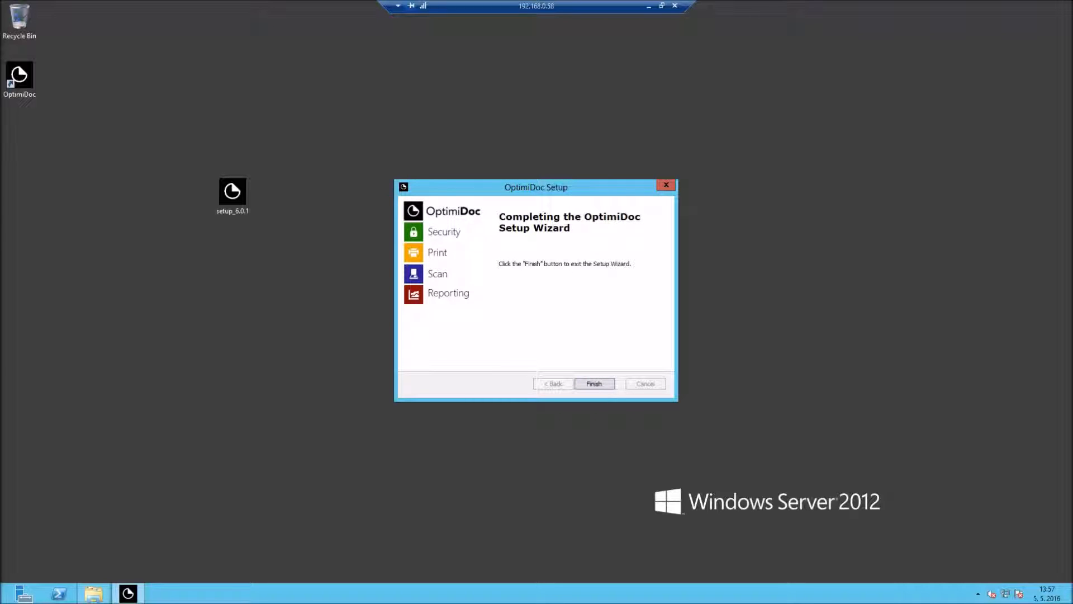
# Finish the setup wizard and start OptimiDoc from its new desktop shortcut
pyautogui.click(588, 385)
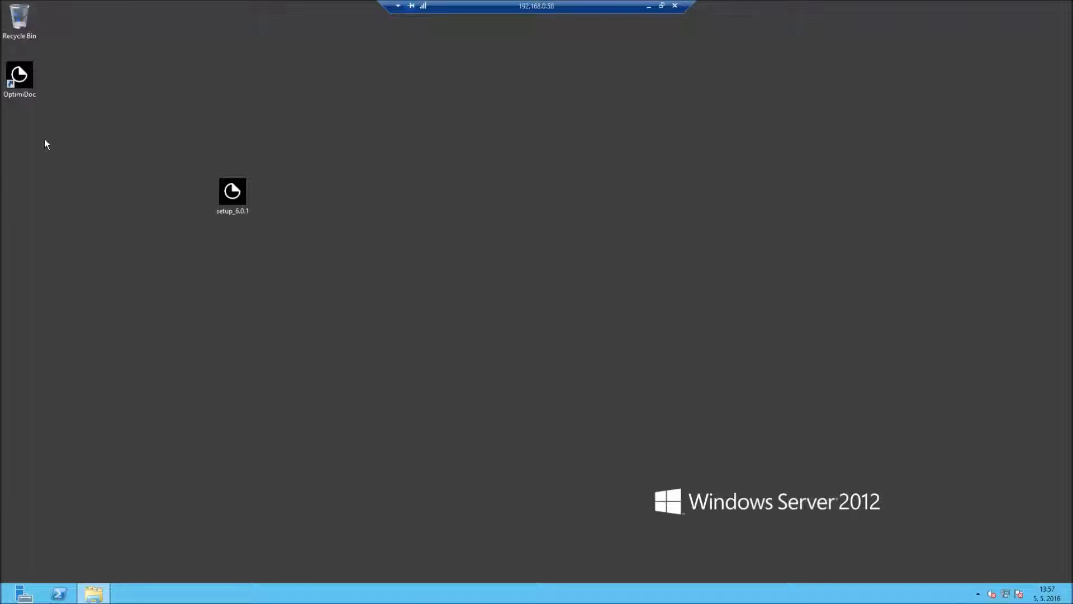
pyautogui.doubleClick(24, 93)
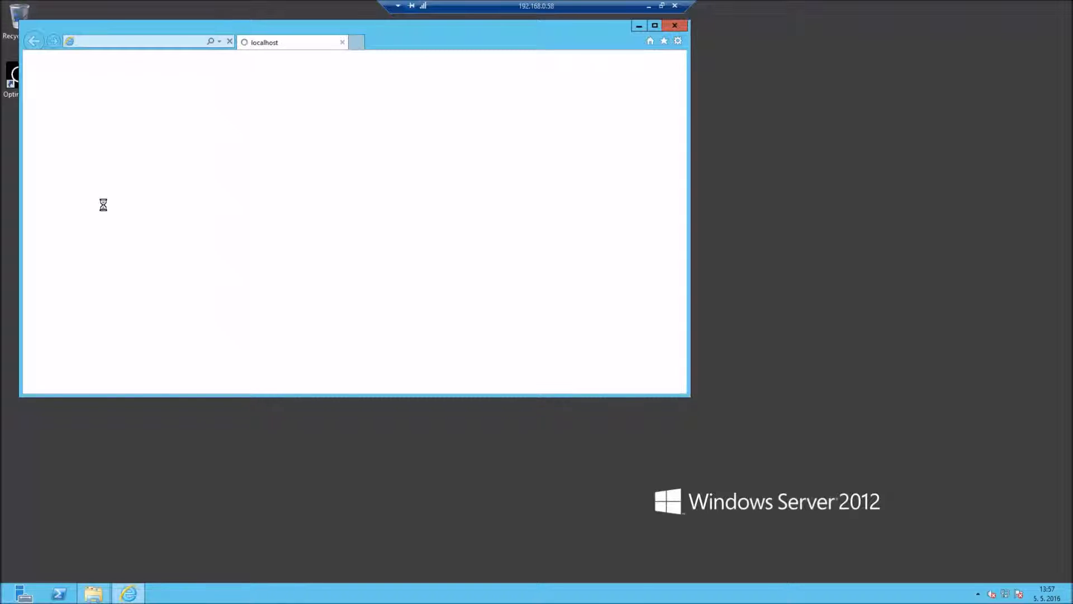
# Maximize the browser and switch the sign-in page language to English
pyautogui.click(654, 25)
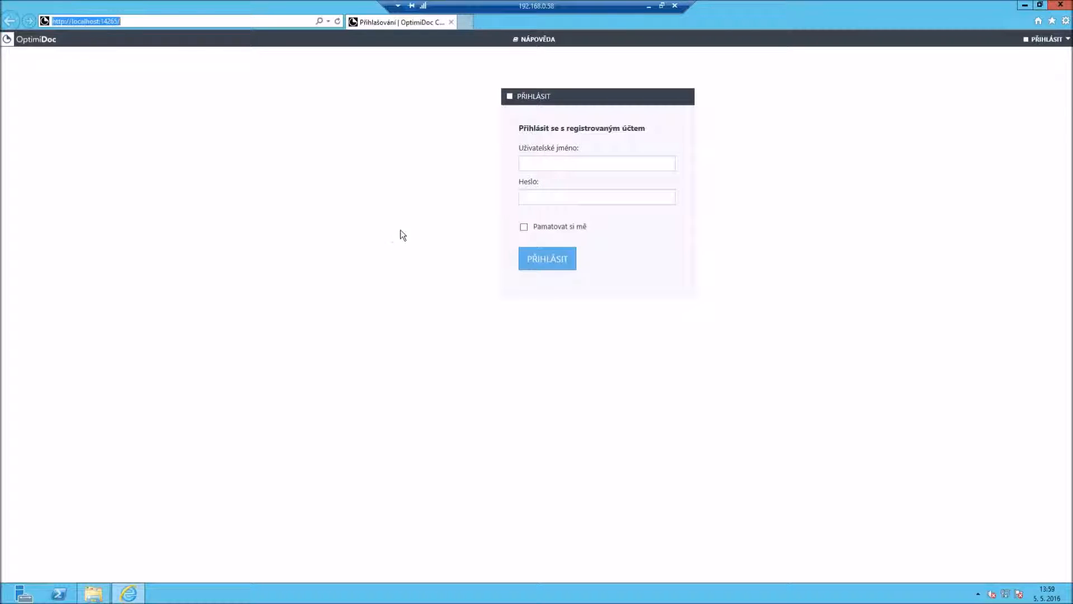
pyautogui.click(1046, 40)
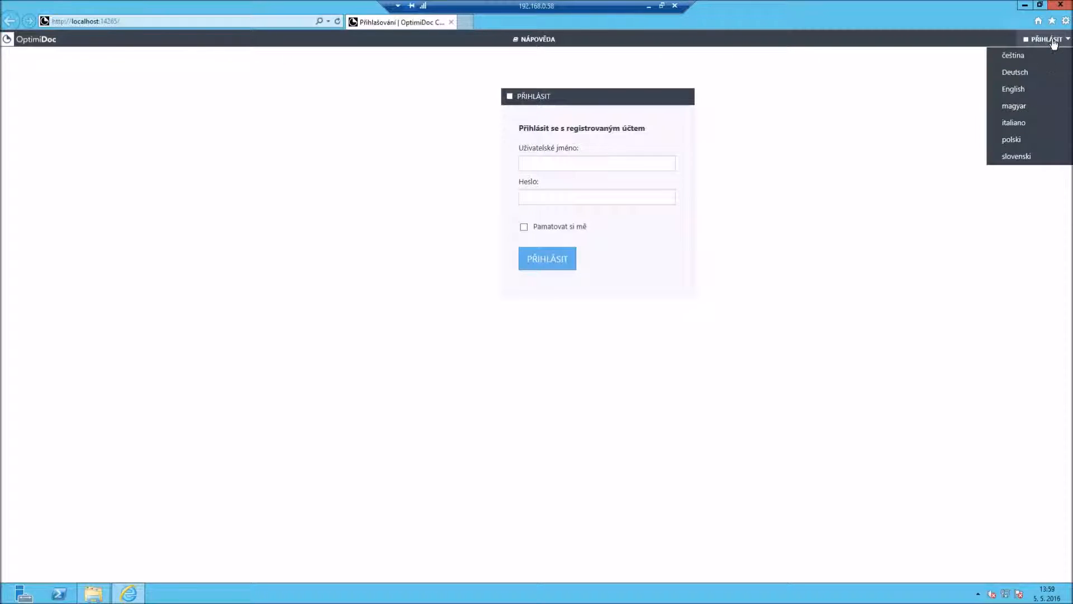
pyautogui.click(1033, 87)
# Sign in with the administrator login and password
pyautogui.click(557, 162)
pyautogui.write('admin')
pyautogui.press('Tab')
pyautogui.write('admin')
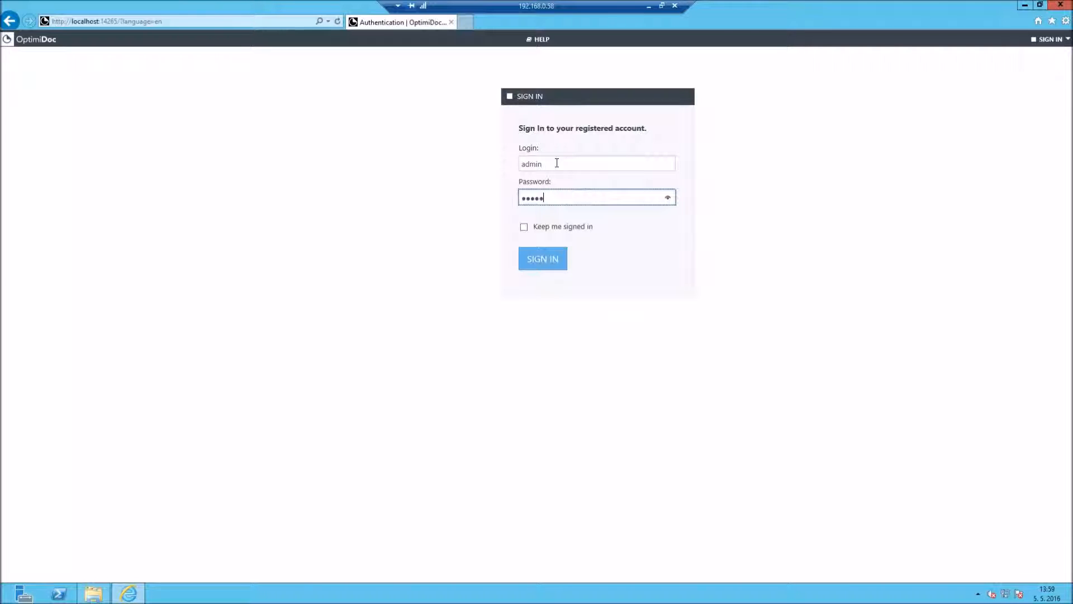
pyautogui.press('Return')
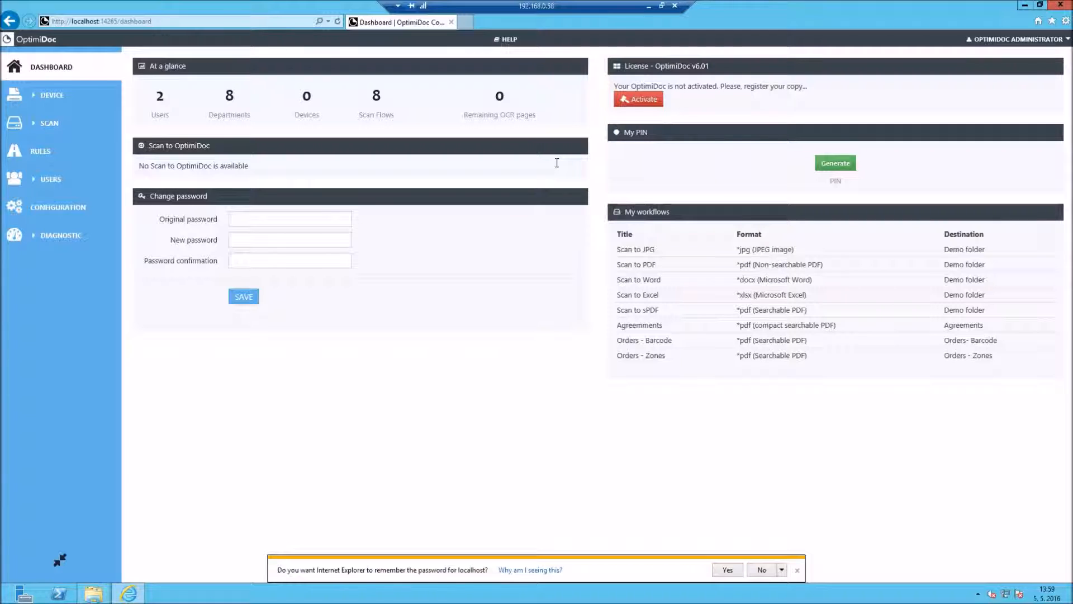
# Open the Activation dialog from the License widget's red Activate button
pyautogui.moveTo(156, 95); pyautogui.dragTo(608, 115)
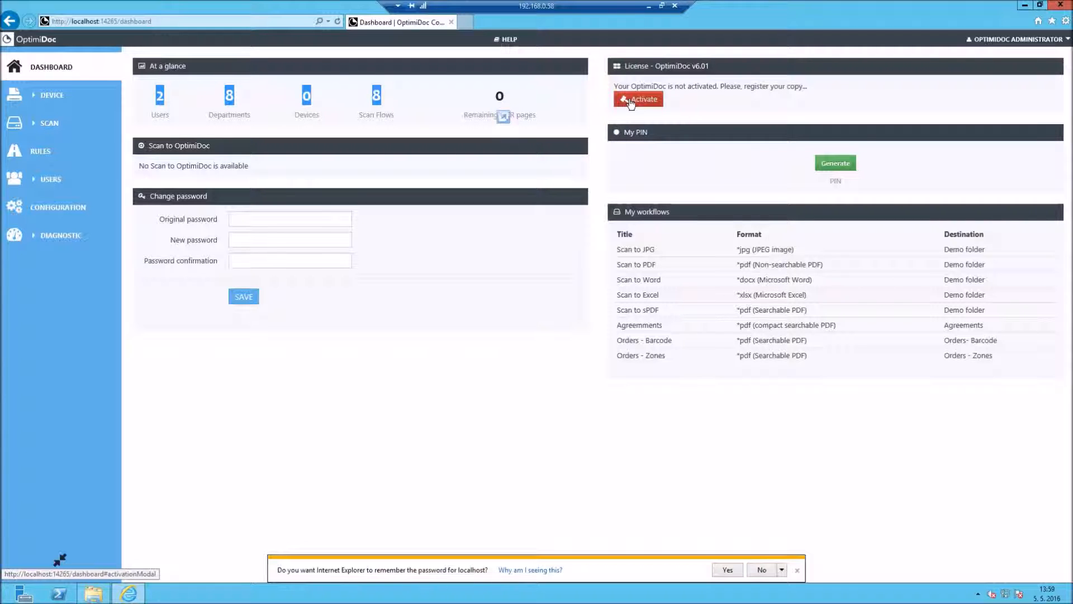
pyautogui.click(631, 102)
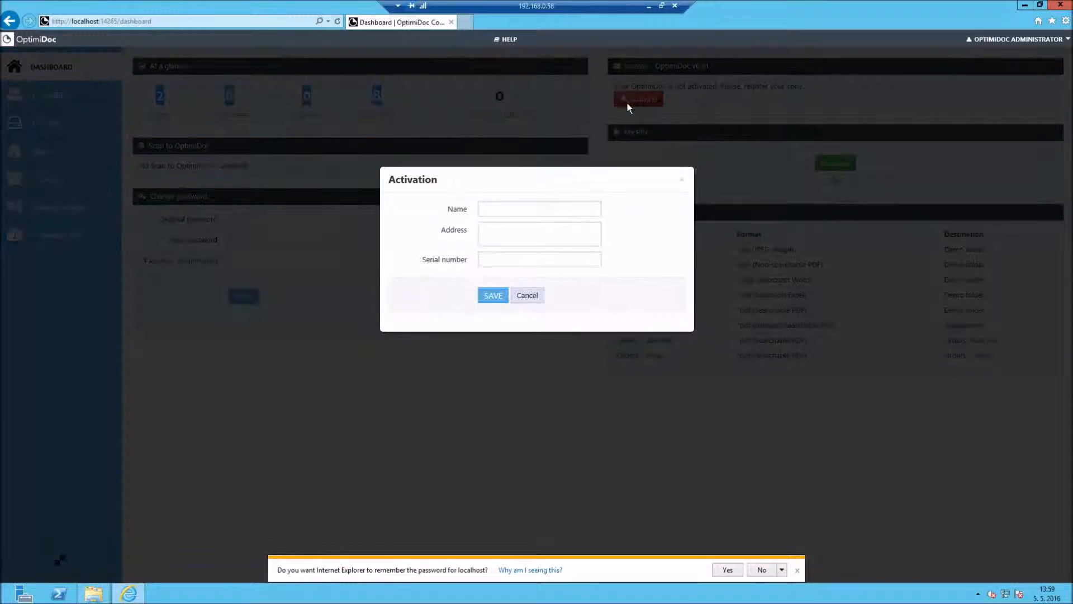
# Enter name Demo and address Czech in the Activation dialog
pyautogui.click(512, 211)
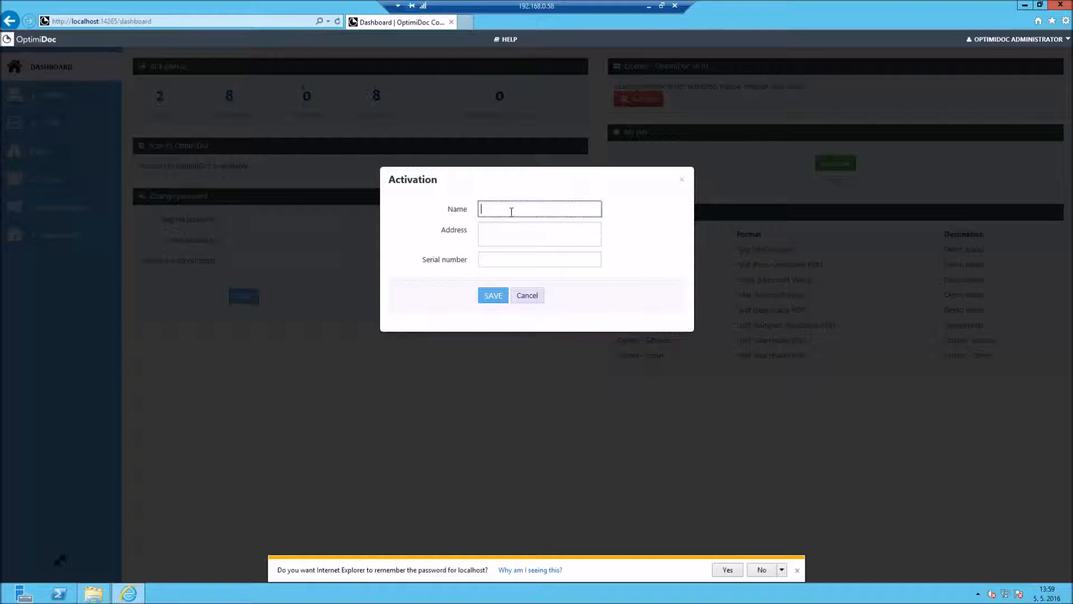
pyautogui.write('Demo')
pyautogui.press('Tab')
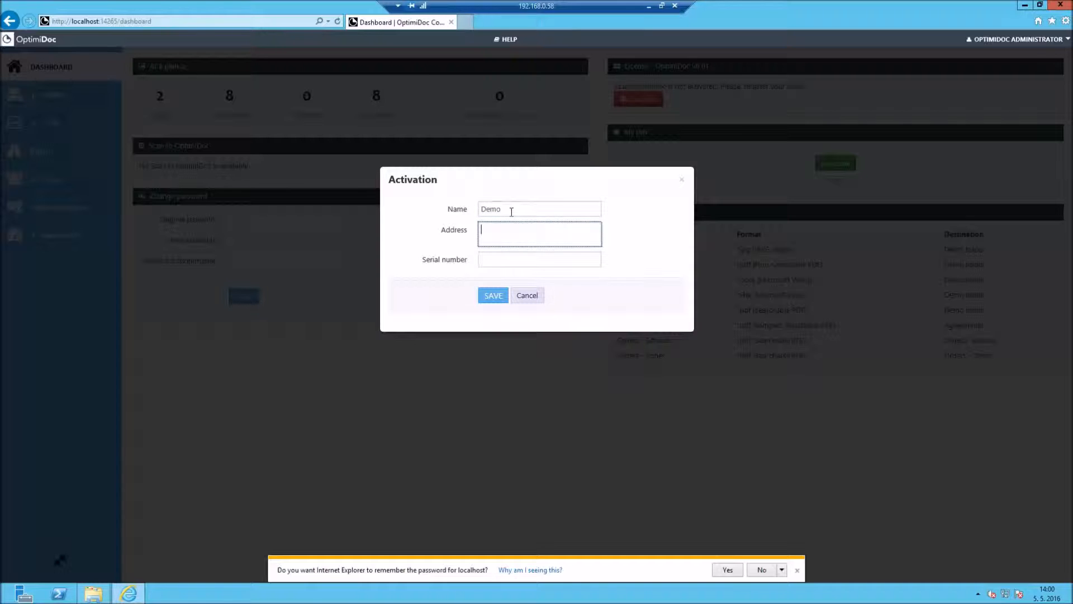
pyautogui.write('Czech')
# Type a partial serial number, then cancel the dialog without activating
pyautogui.press('Tab')
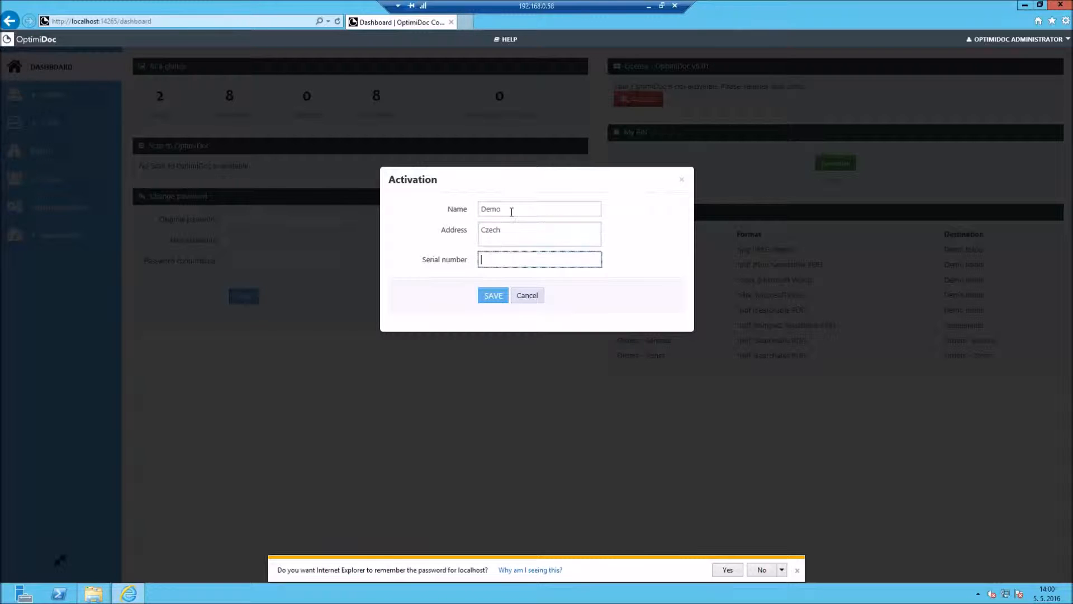
pyautogui.write('SWRX')
pyautogui.click(526, 295)
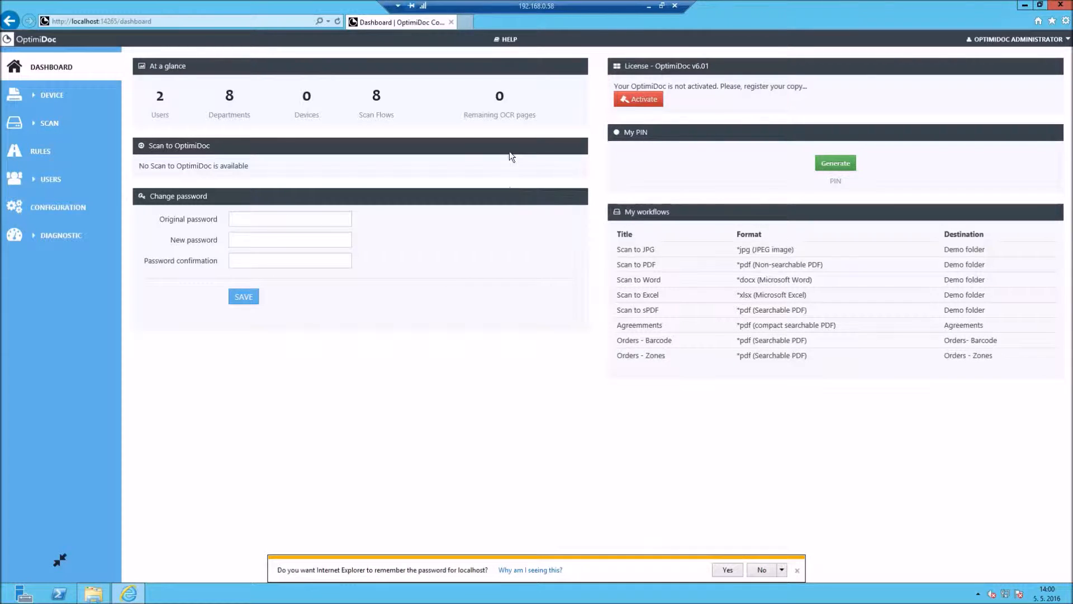
# Read the Offline activation page in the help, then return to the Dashboard tab
pyautogui.click(509, 41)
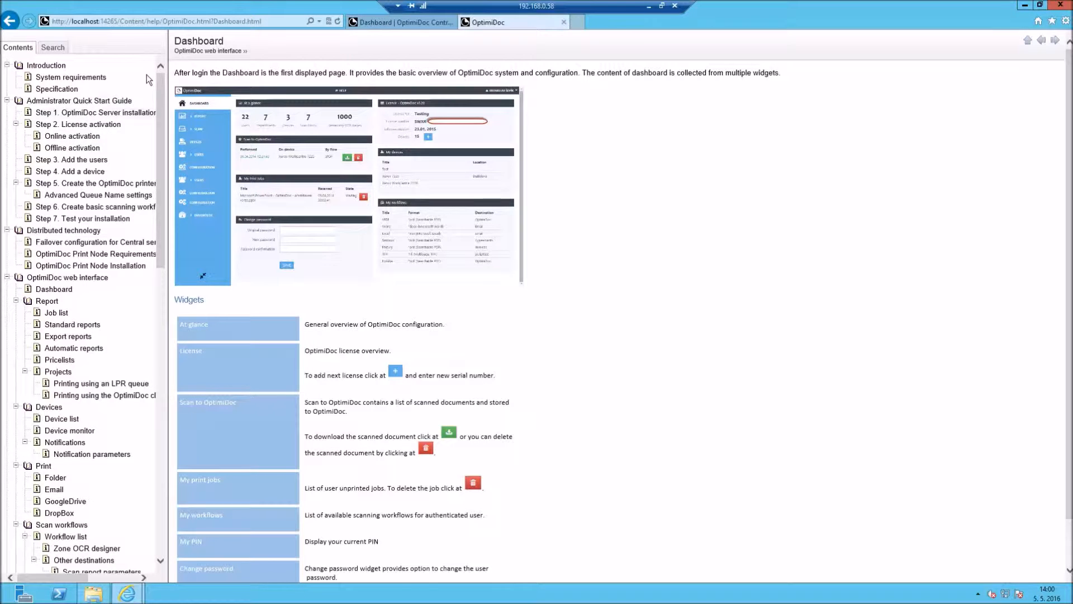
pyautogui.click(55, 148)
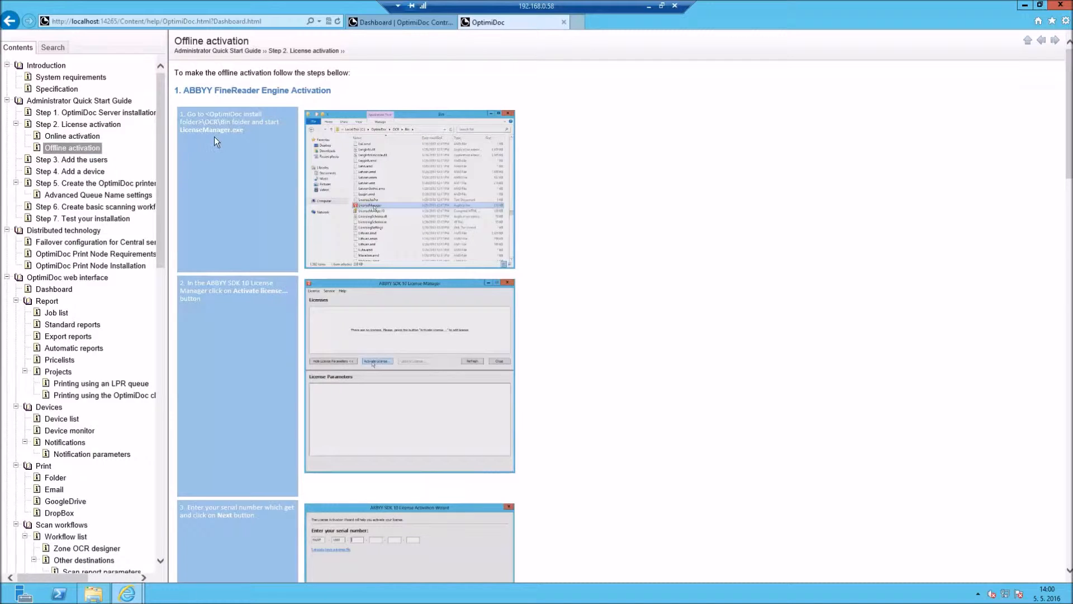
pyautogui.scroll(-5, 214, 139)
pyautogui.scroll(-15, 215, 140)
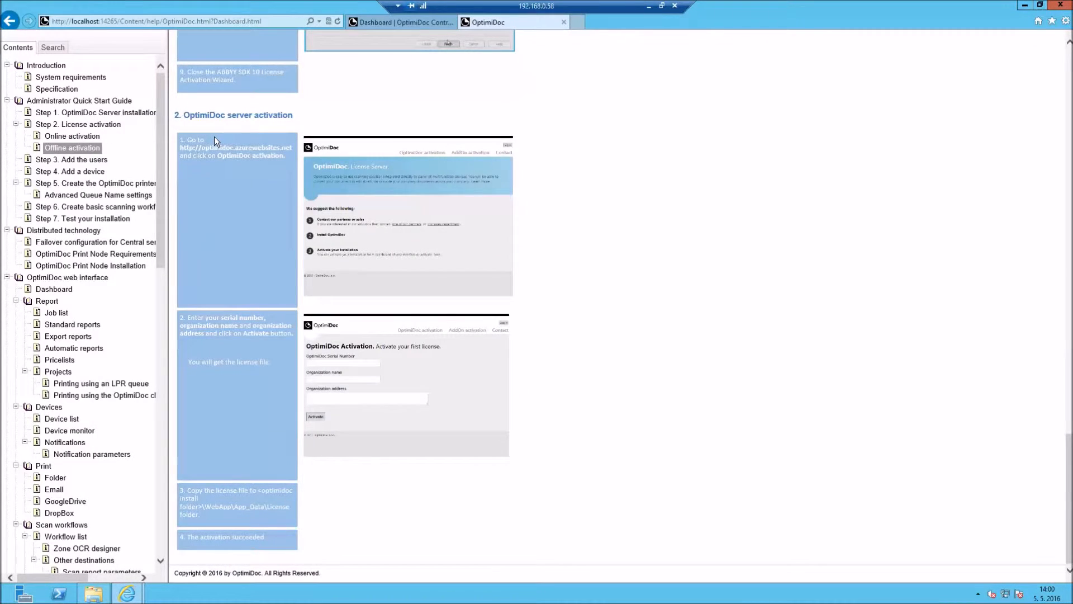
pyautogui.click(358, 25)
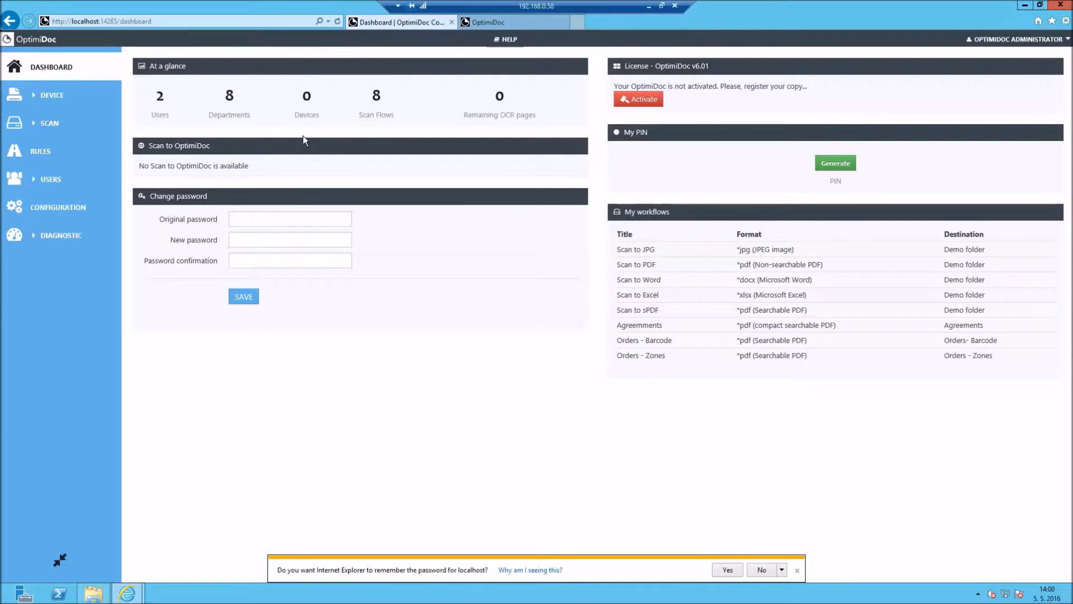